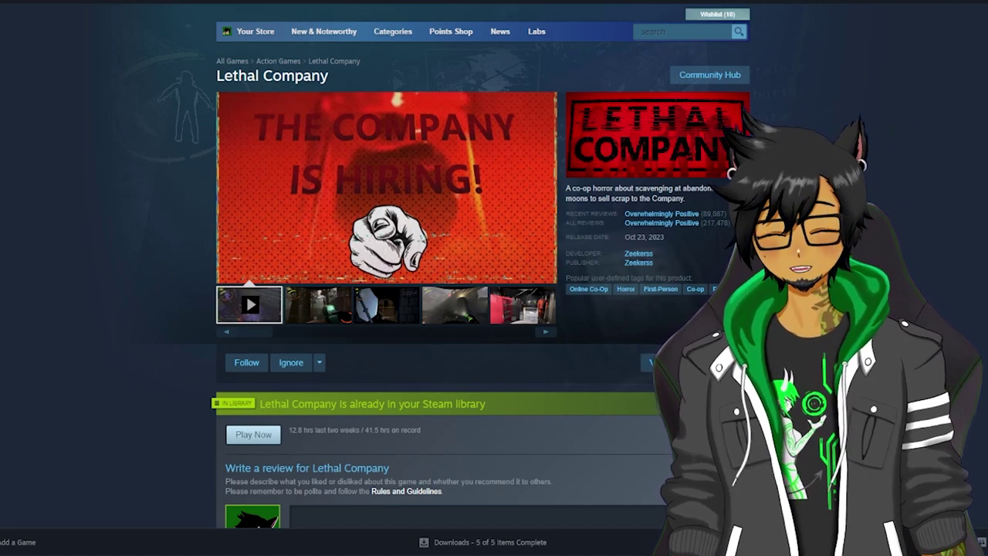
- Download the Thunderstore Mod Manager app from its Overwolf Appstore page
scroll(676, 255, "down", 10)
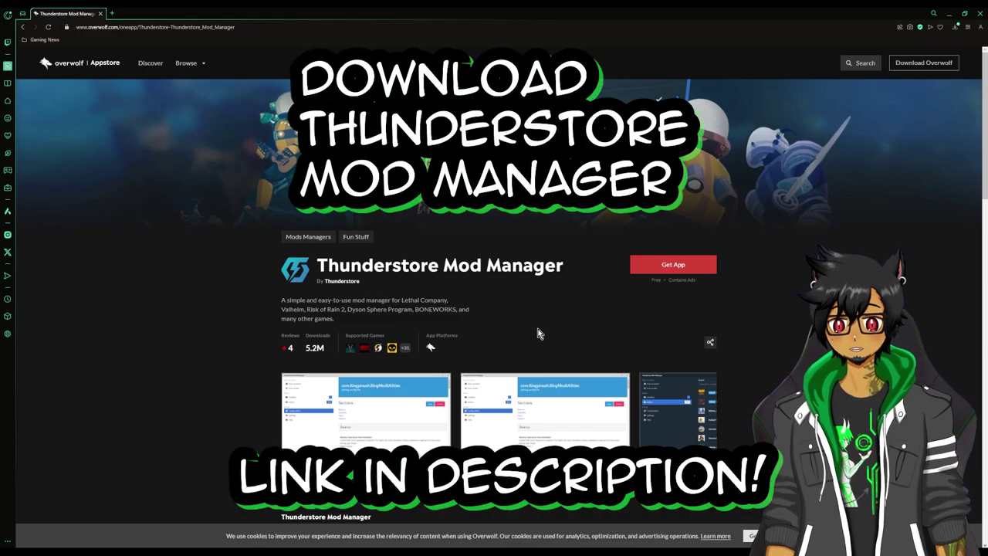
scroll(531, 330, "down", 4)
scroll(601, 278, "up", 3)
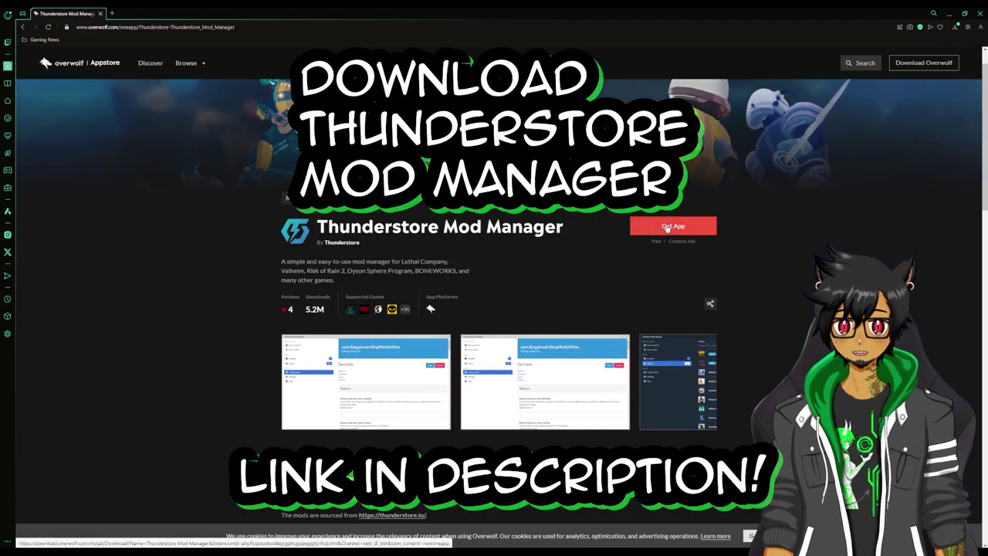
left_click(659, 226)
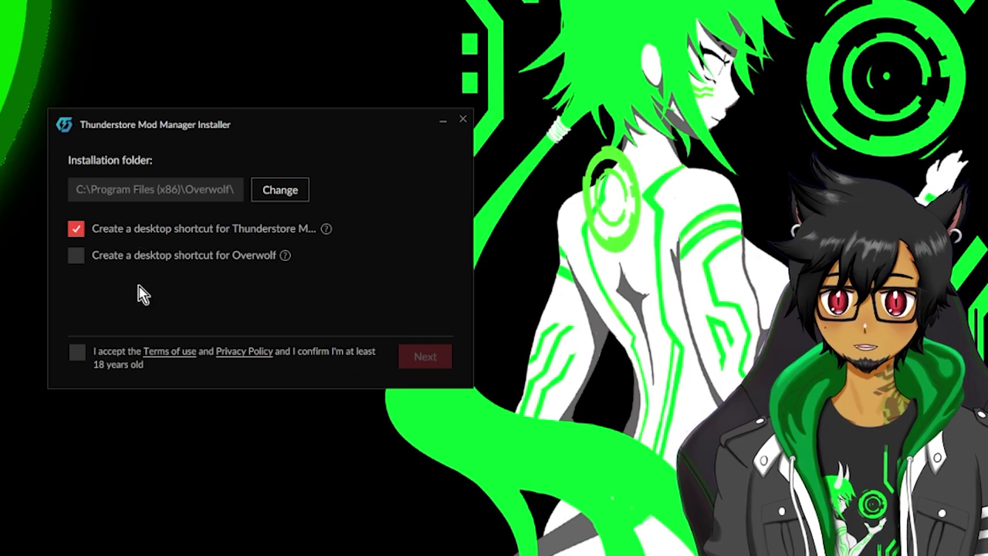
- Install Thunderstore Mod Manager in the default folder, accepting the terms and leaving out the Control app, and launch it
left_click(77, 352)
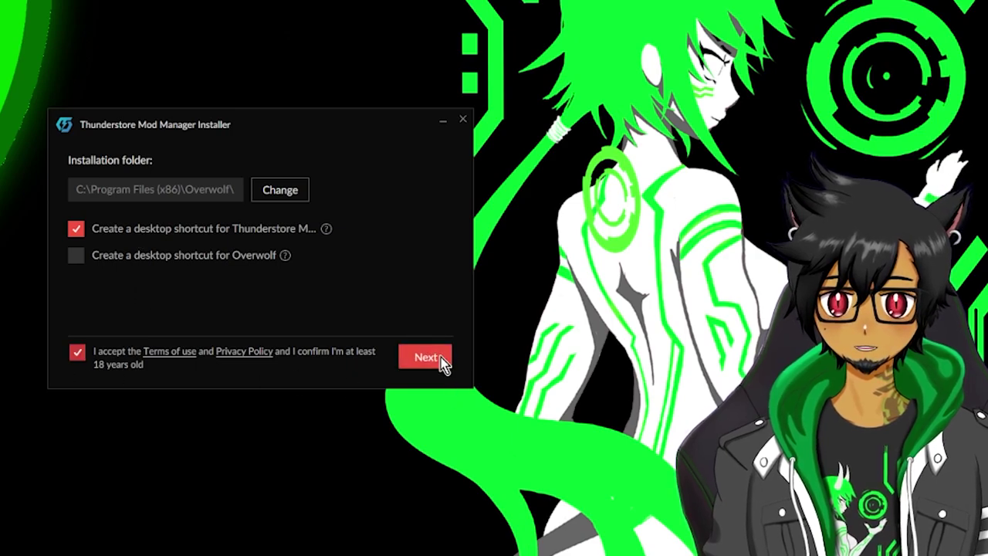
left_click(441, 358)
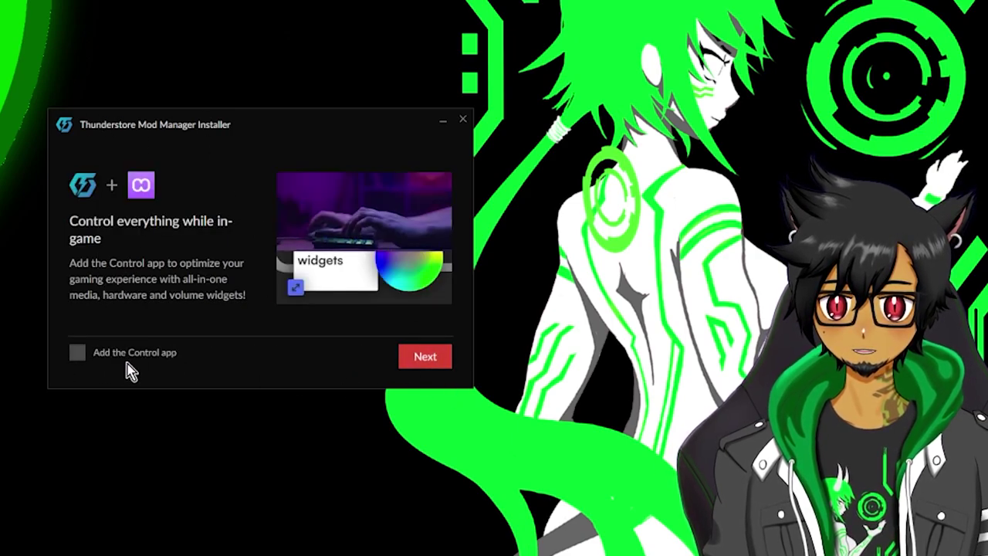
left_click(422, 357)
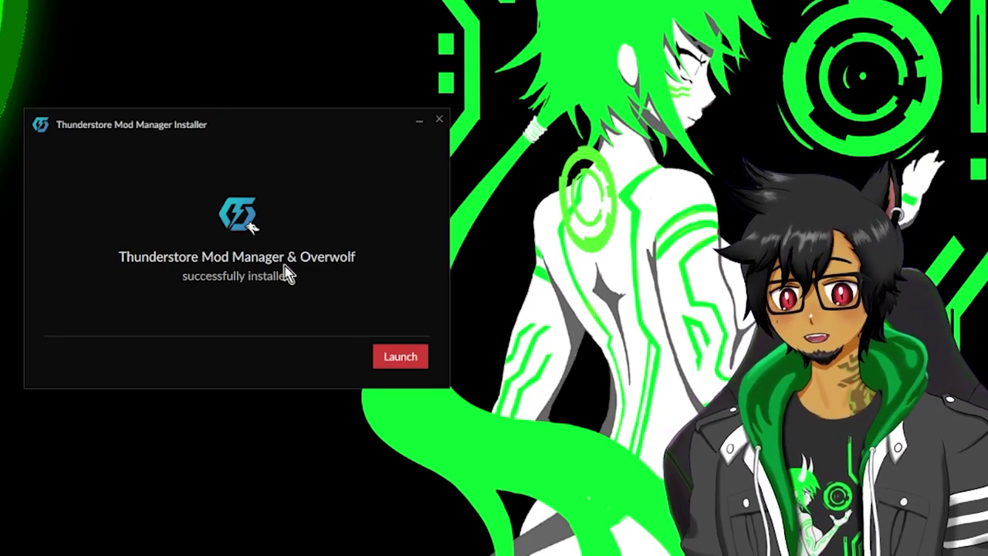
left_click(401, 355)
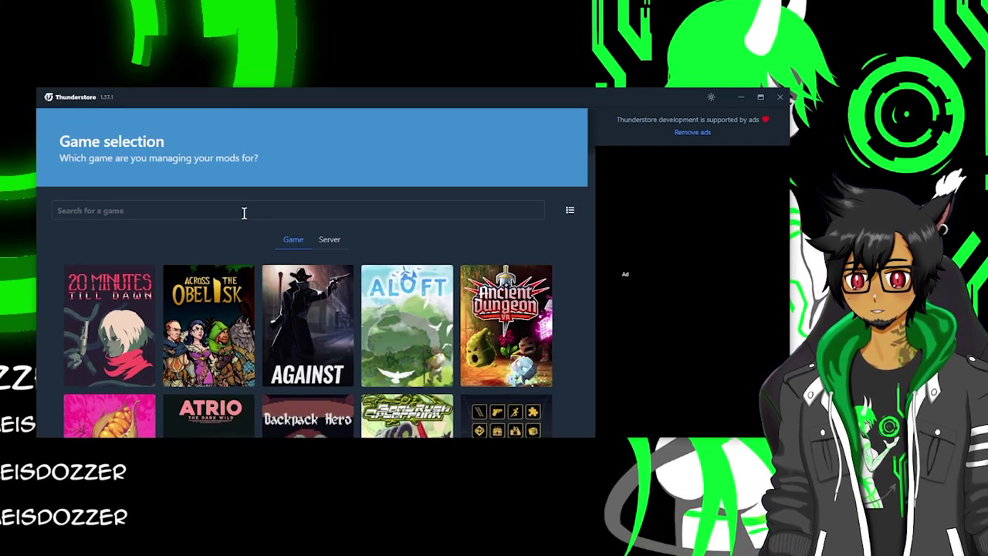
- Search the game selection for "Letha", choose Lethal Company and open its Default profile
left_click(261, 194)
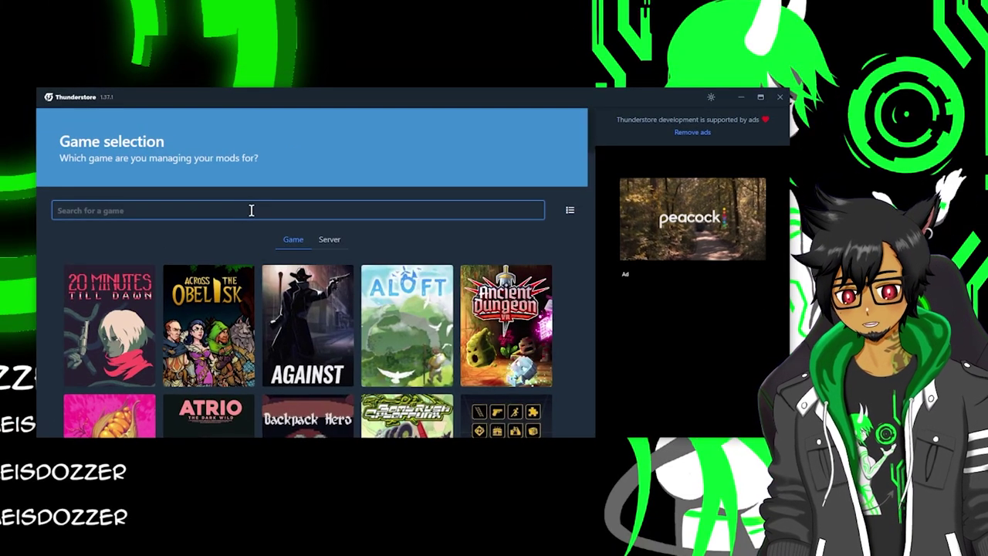
type("Letha")
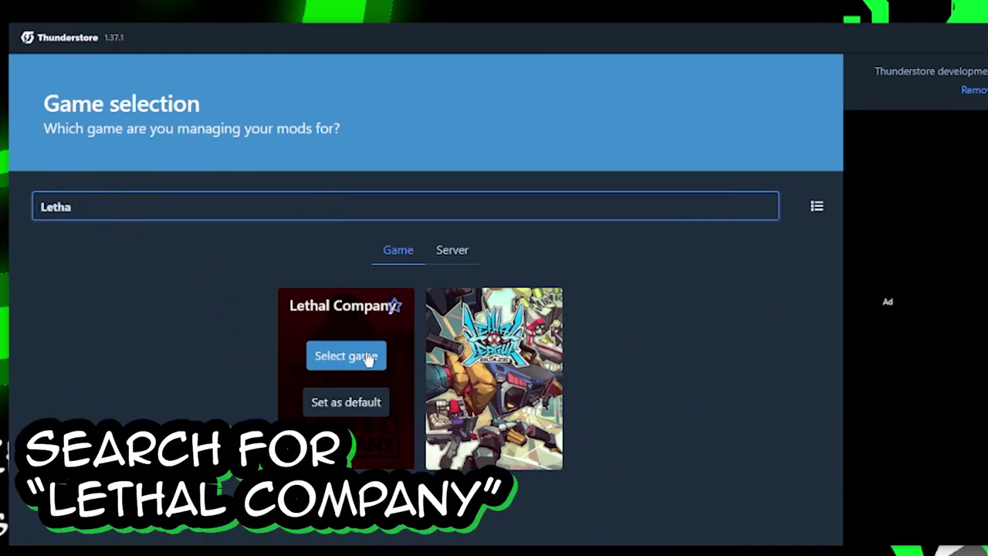
left_click(368, 360)
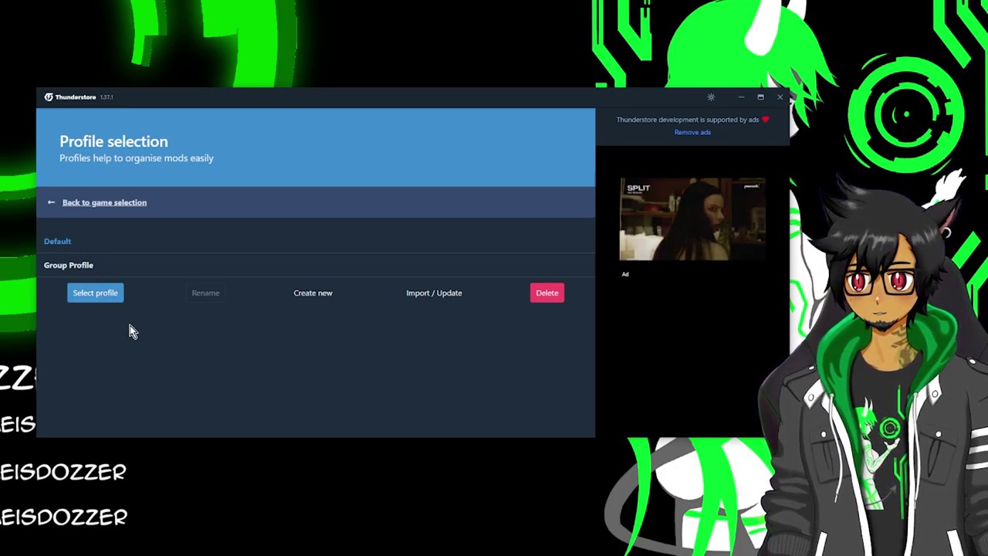
left_click(91, 291)
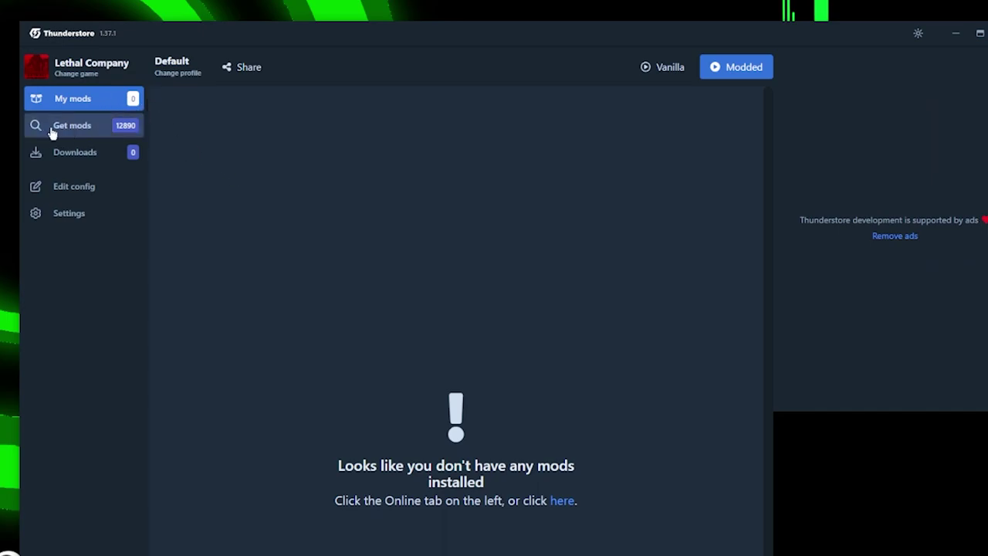
- Download BepInExPack version 5.4.2100 with its dependencies from the available Lethal Company mods
left_click(81, 133)
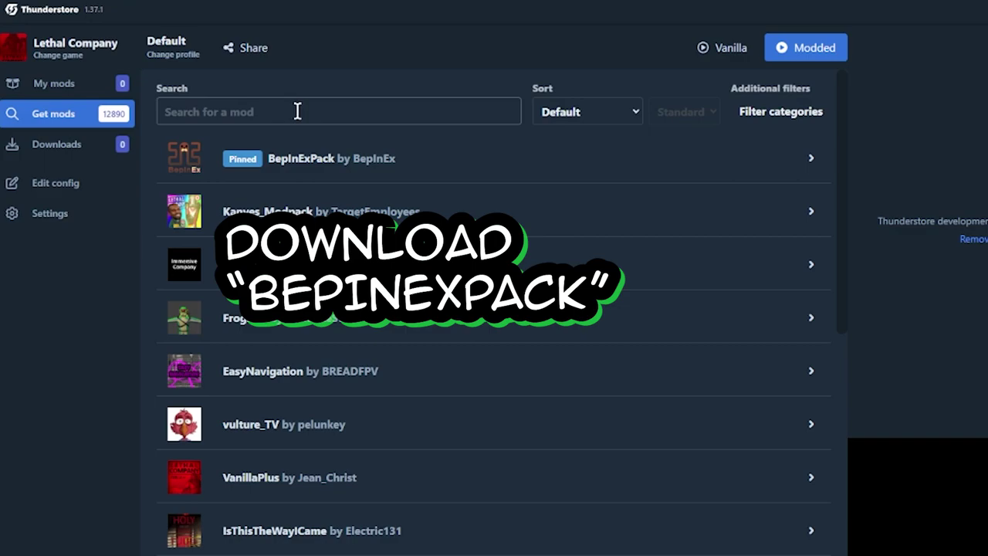
left_click(425, 163)
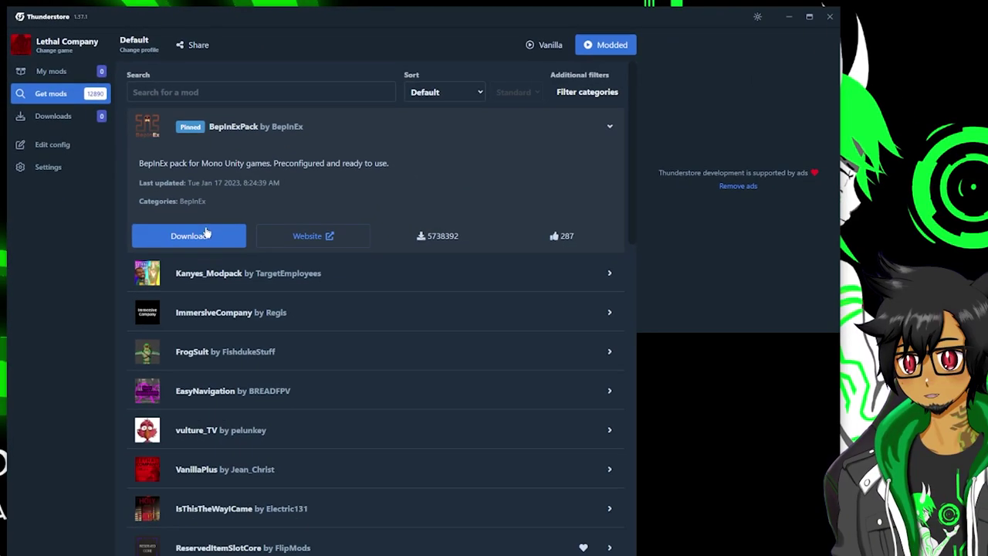
left_click(258, 315)
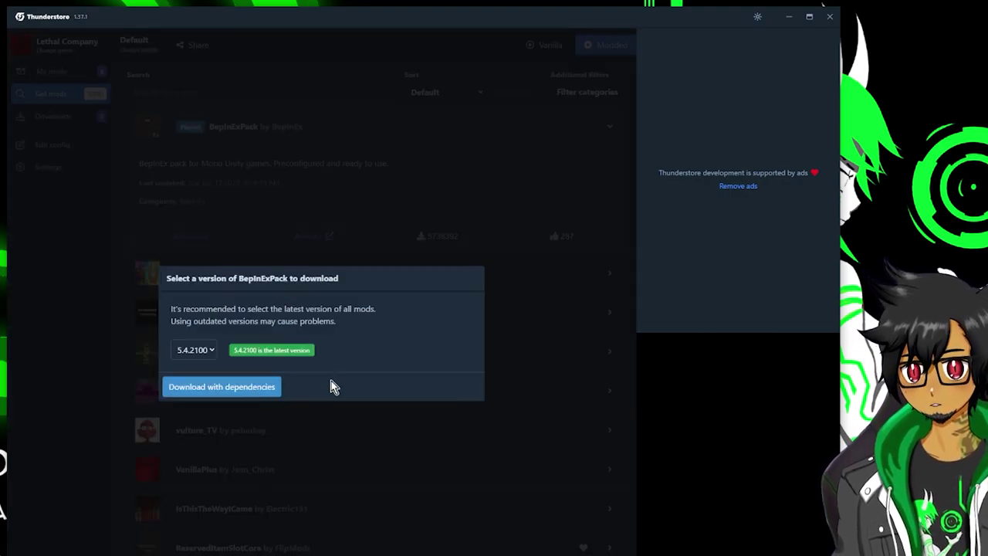
left_click(247, 386)
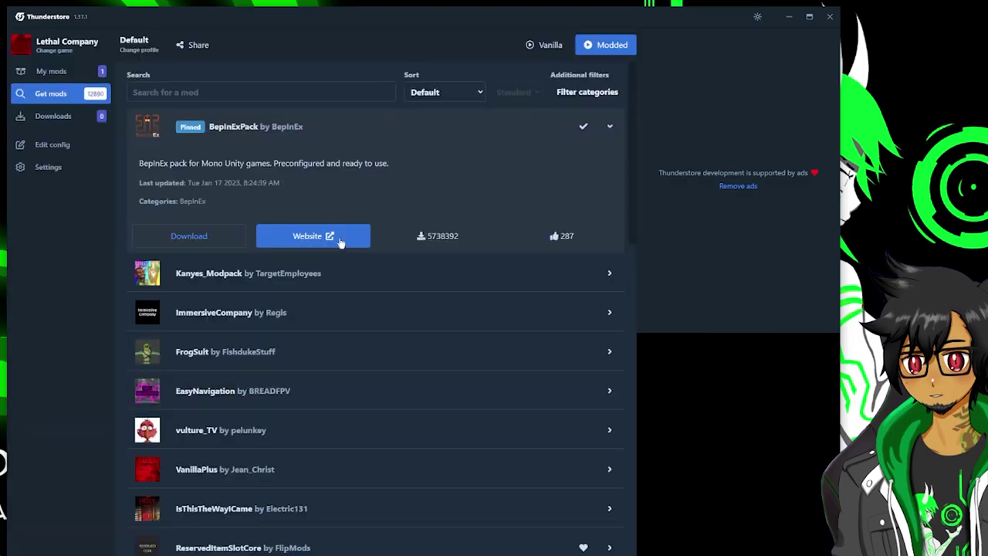
- Disable BepInExPack in the list of installed mods and enable it again
left_click(72, 73)
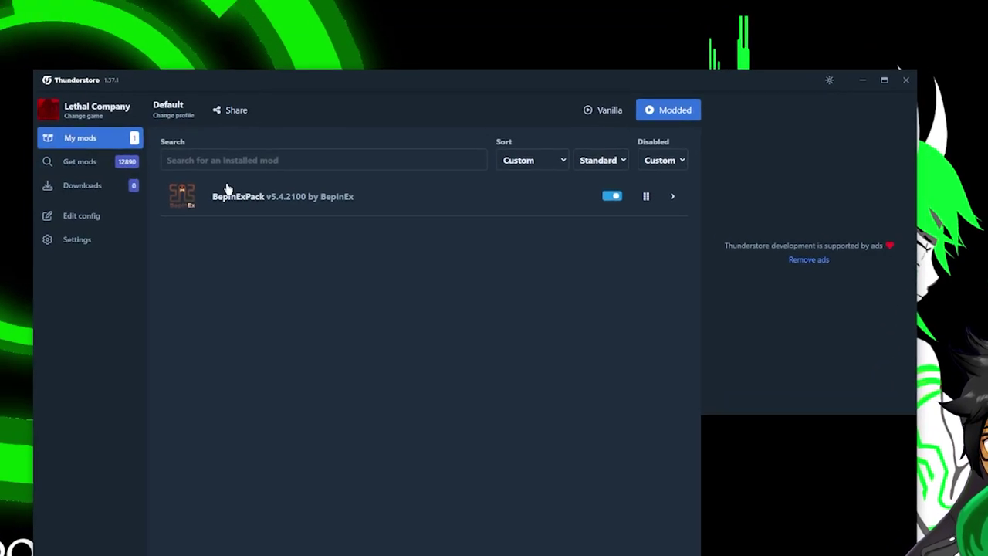
left_click(613, 198)
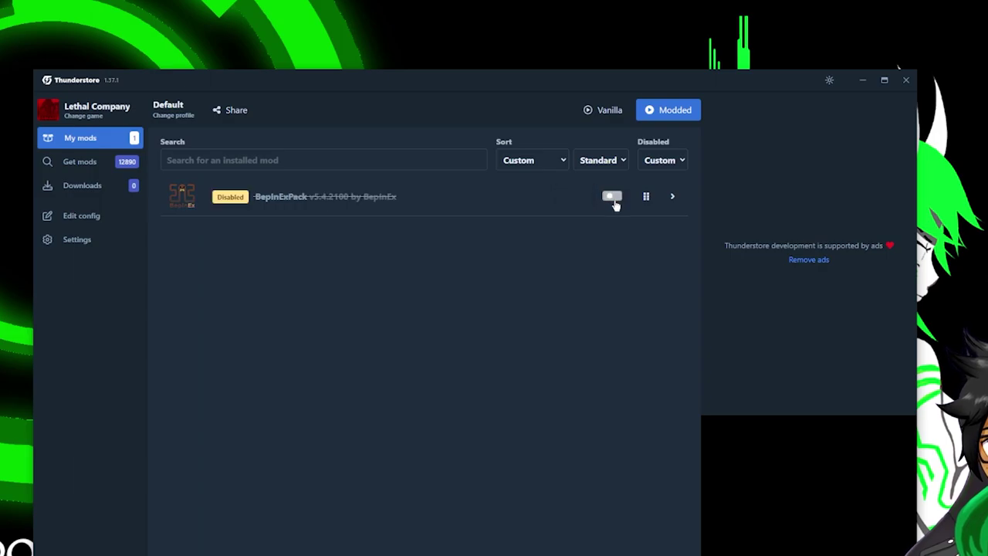
left_click(612, 198)
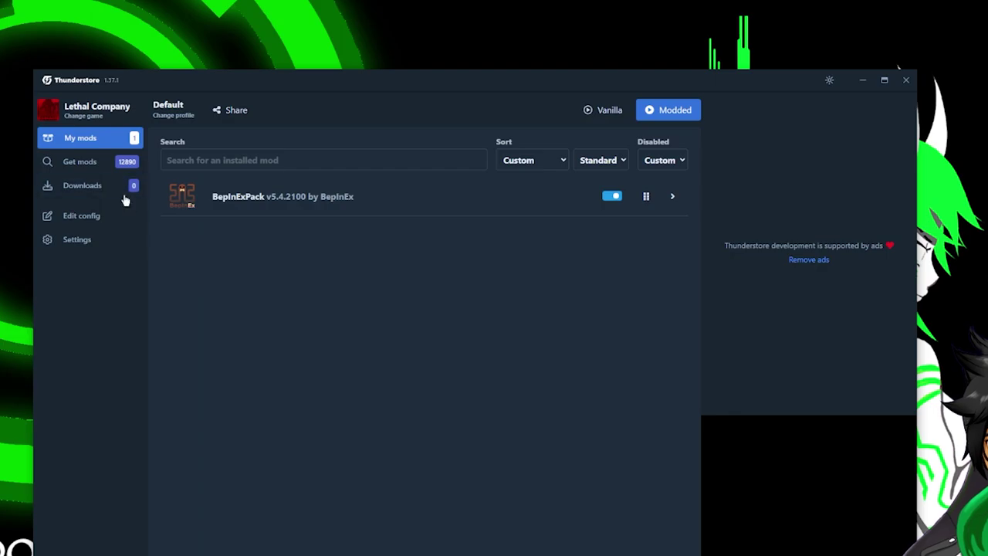
- Search the available mods for "morecom" and download MoreCompany version 1.7.4 with its dependencies
left_click(80, 161)
left_click(293, 160)
type("more")
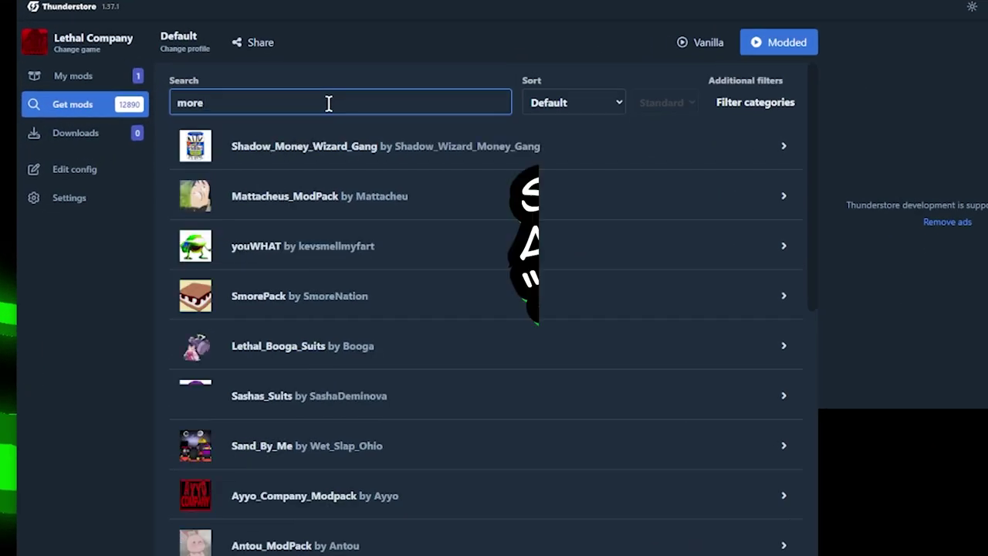
type("com")
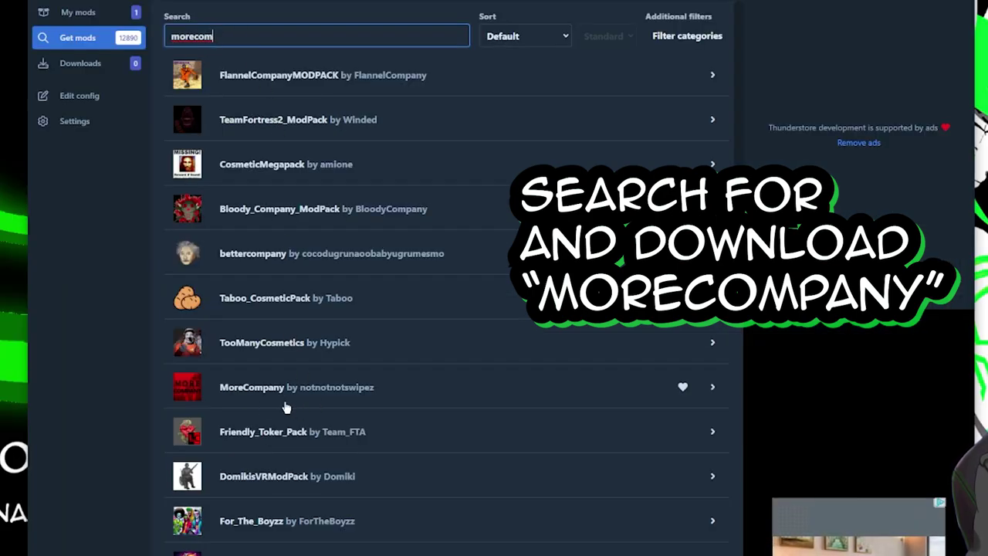
left_click(330, 387)
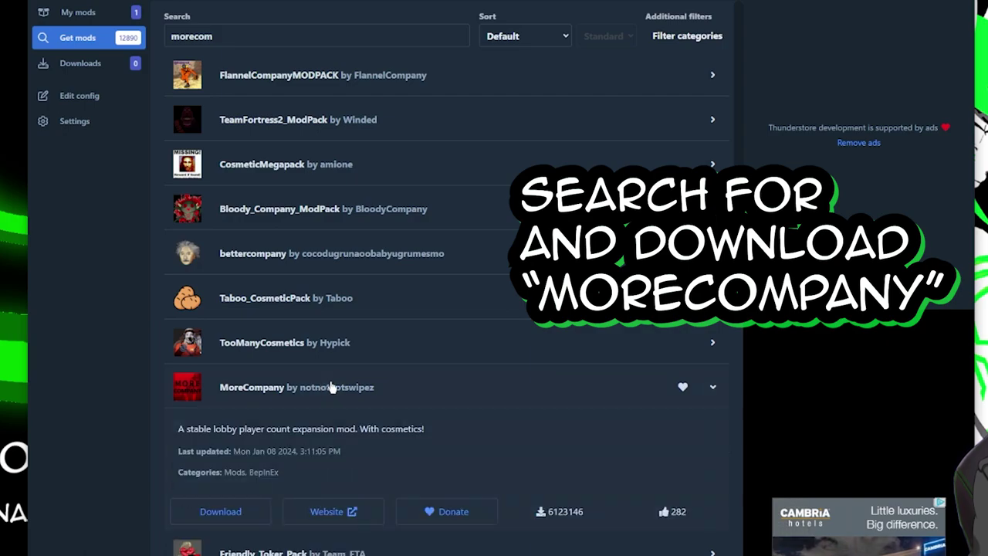
left_click(224, 511)
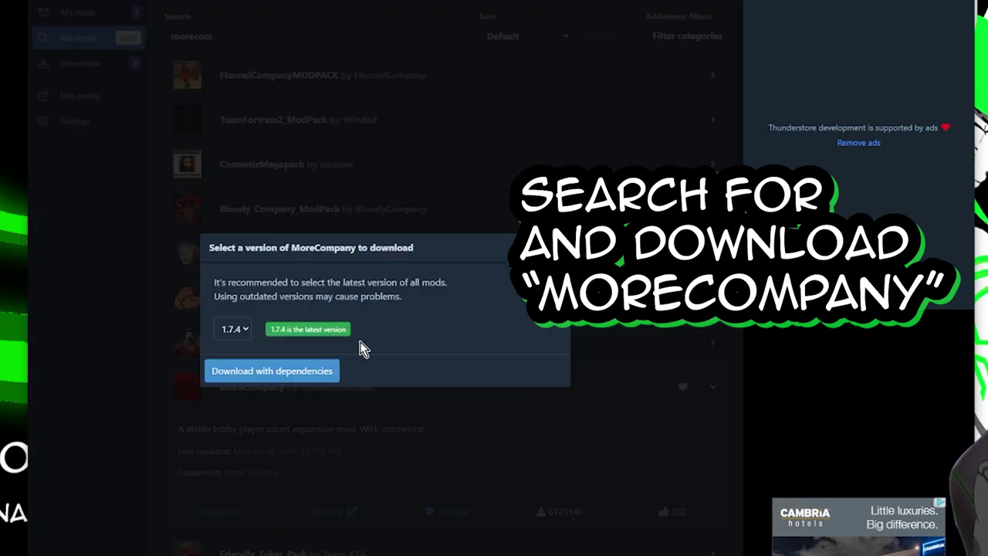
left_click(272, 371)
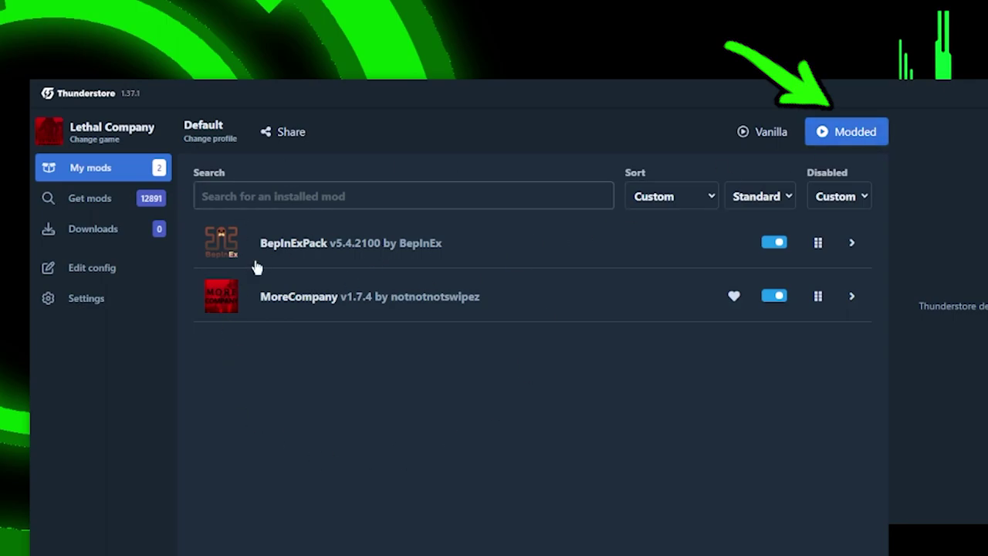
- Launch the modded version of Lethal Company and browse the cosmetics added by MoreCompany
left_click(849, 131)
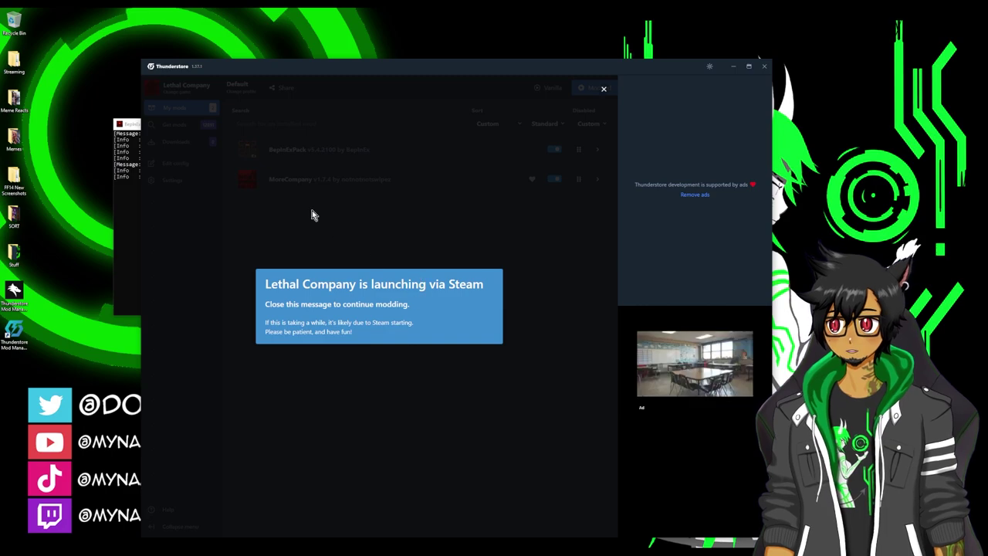
left_click_drag(138, 128, 39, 90)
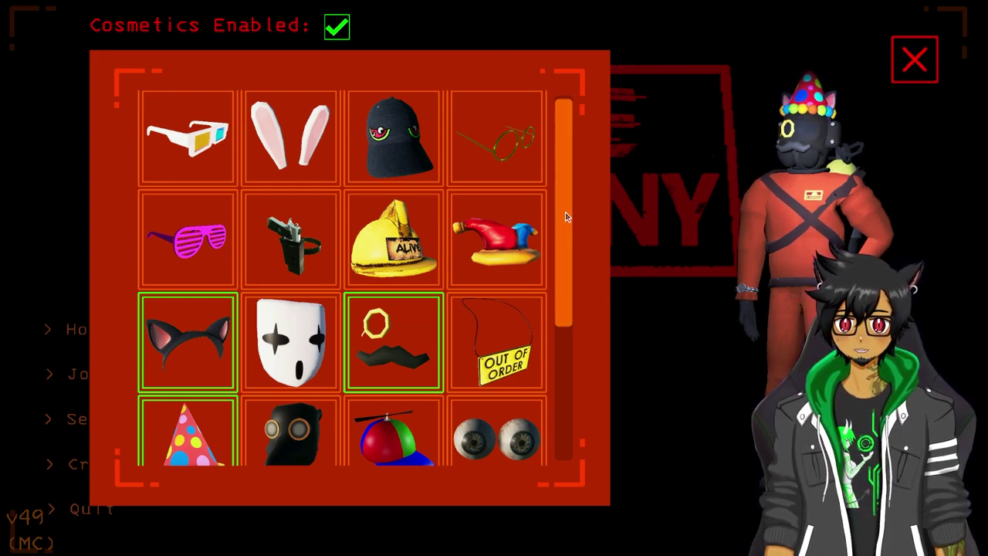
scroll(566, 200, "up", 1)
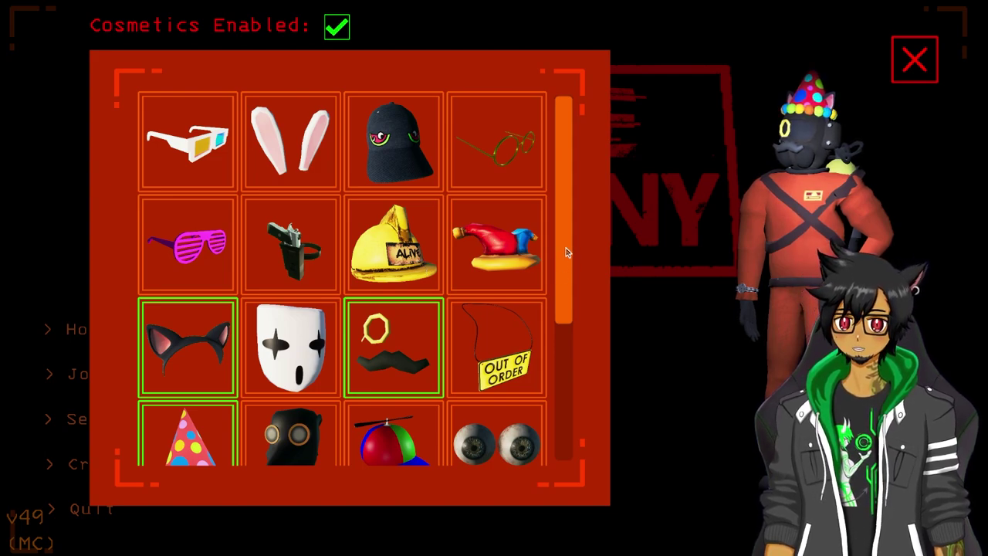
scroll(585, 348, "down", 1)
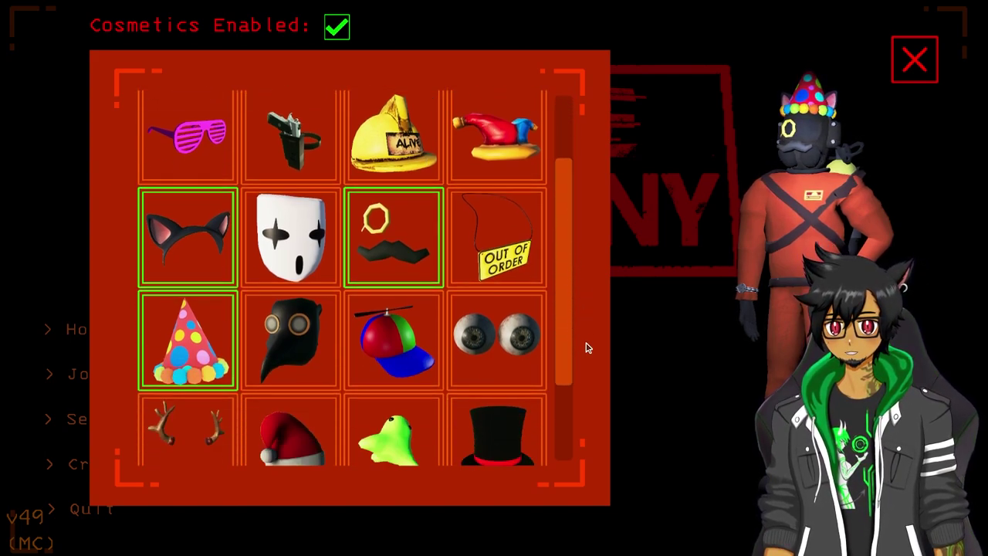
scroll(585, 347, "down", 2)
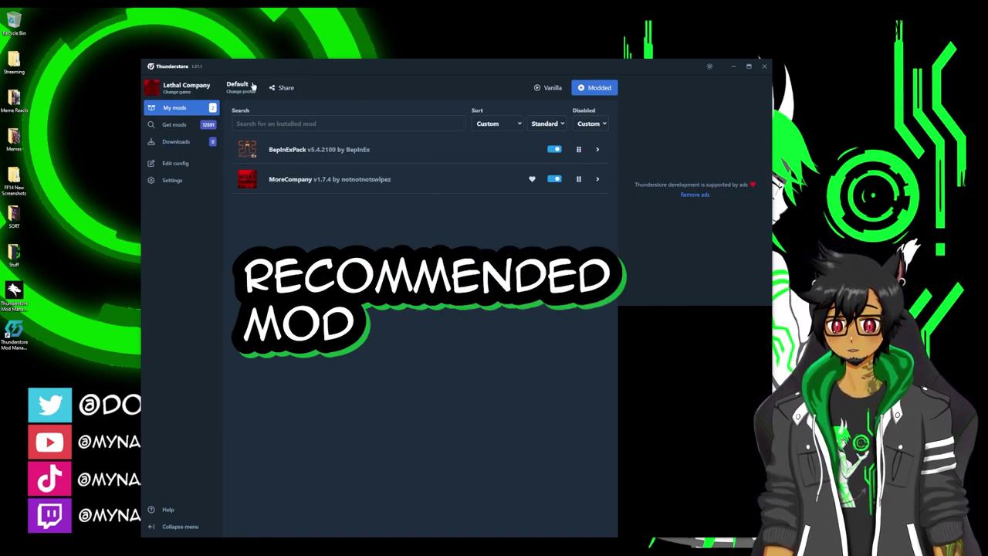
- Search the available mods for "latecom" and download LateCompany version 1.0.10 with its dependencies
left_click(193, 126)
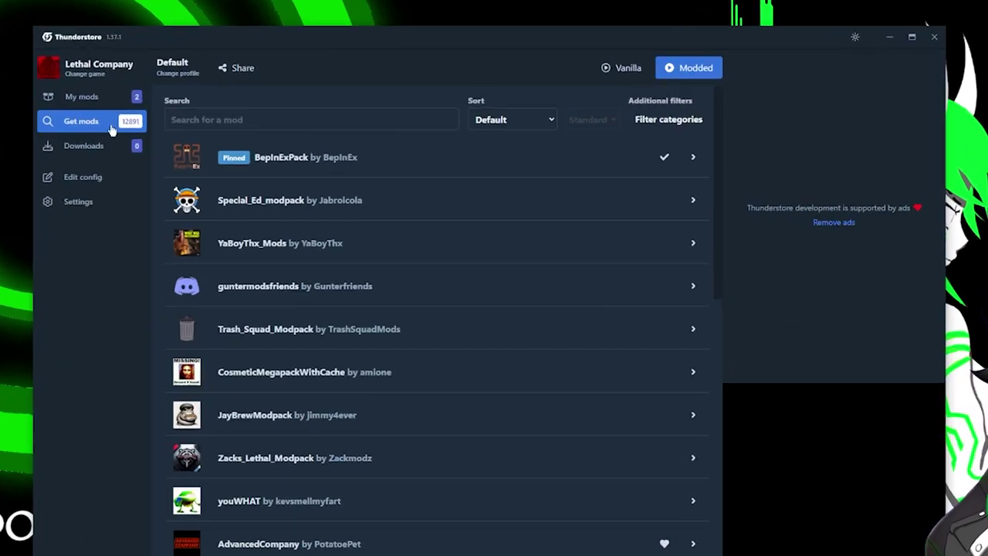
left_click(255, 124)
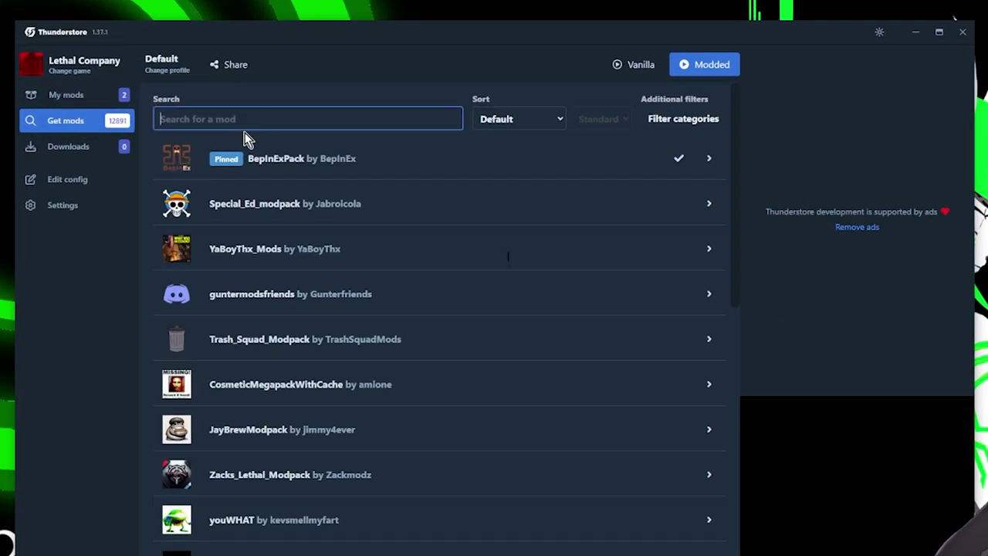
type("latecom")
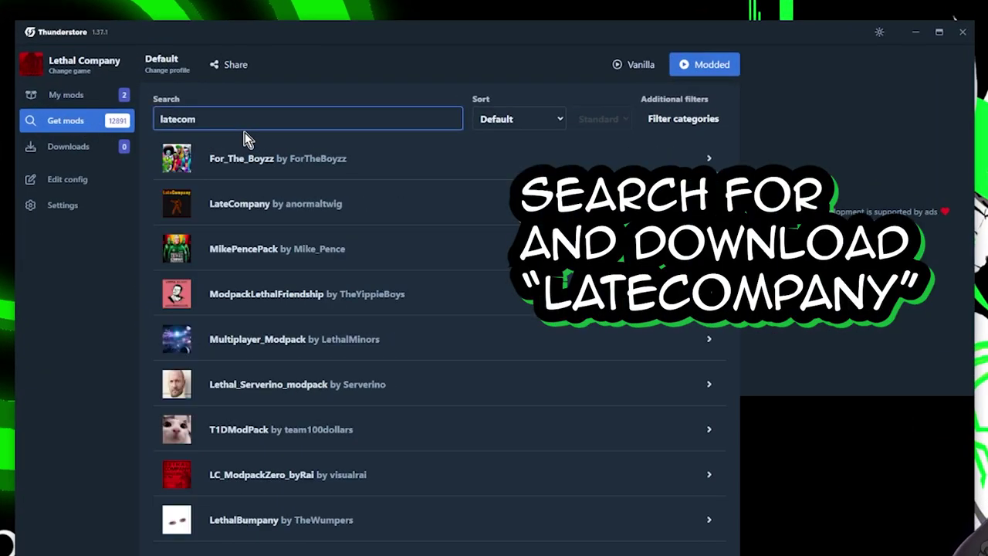
left_click(239, 203)
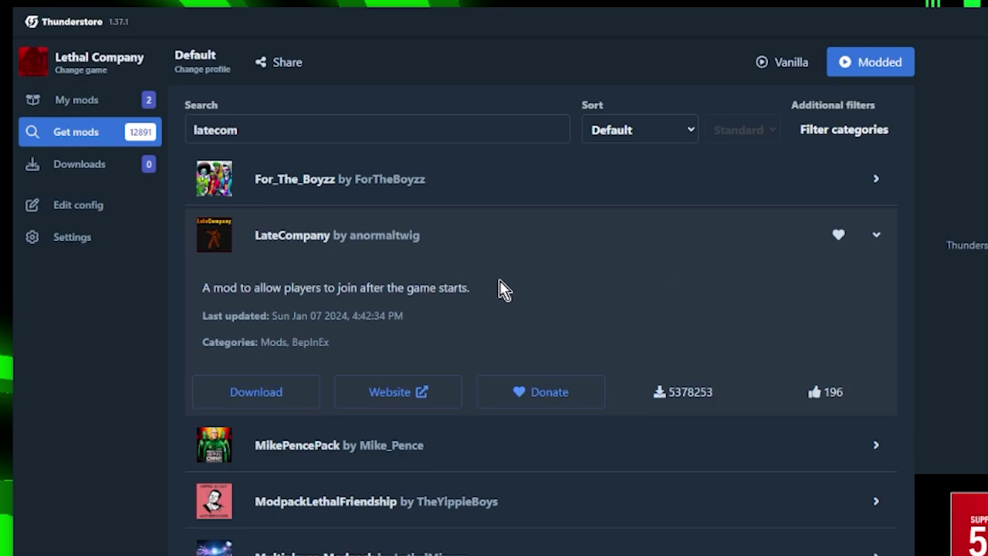
left_click(256, 391)
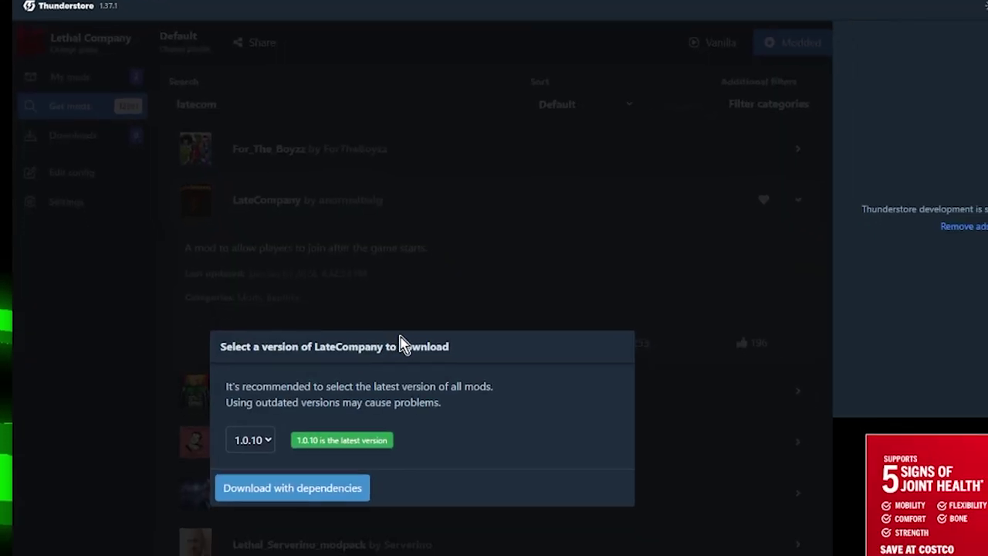
left_click(307, 489)
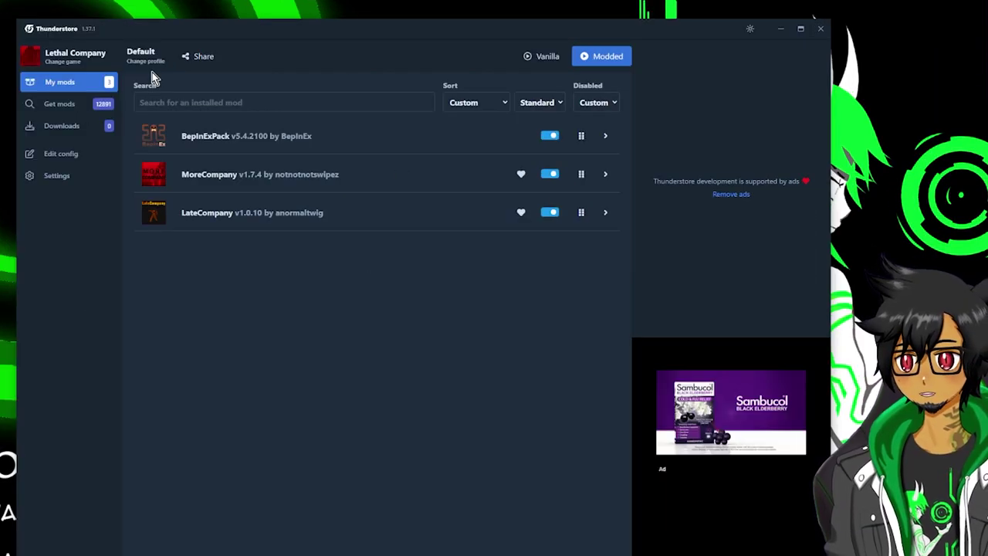
- Export the Default profile as a shareable code and close the export message
left_click(157, 63)
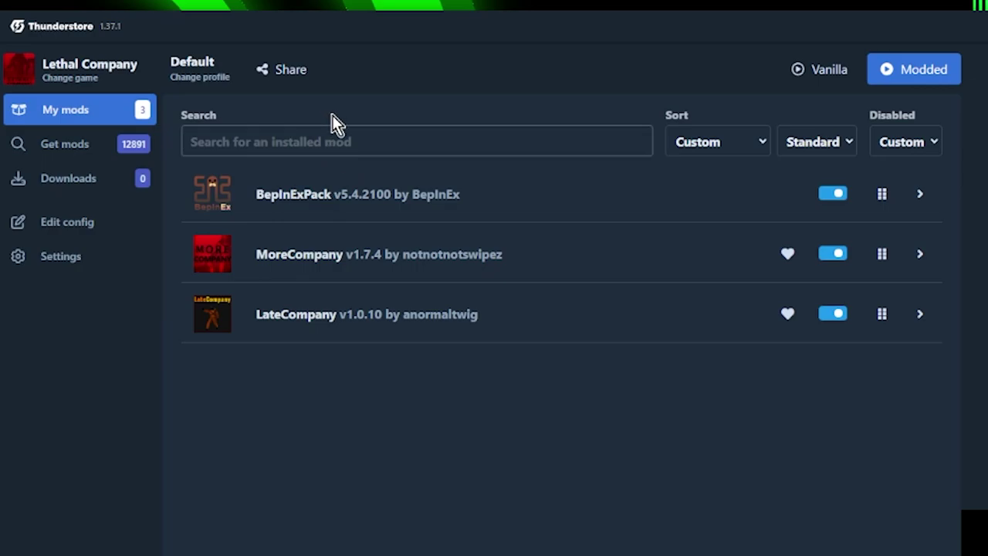
left_click(301, 77)
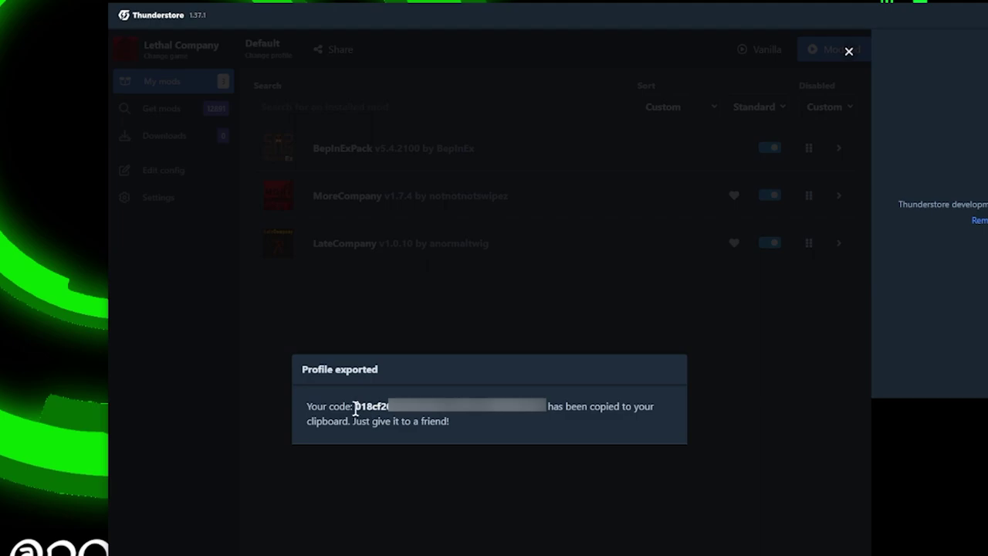
left_click(586, 284)
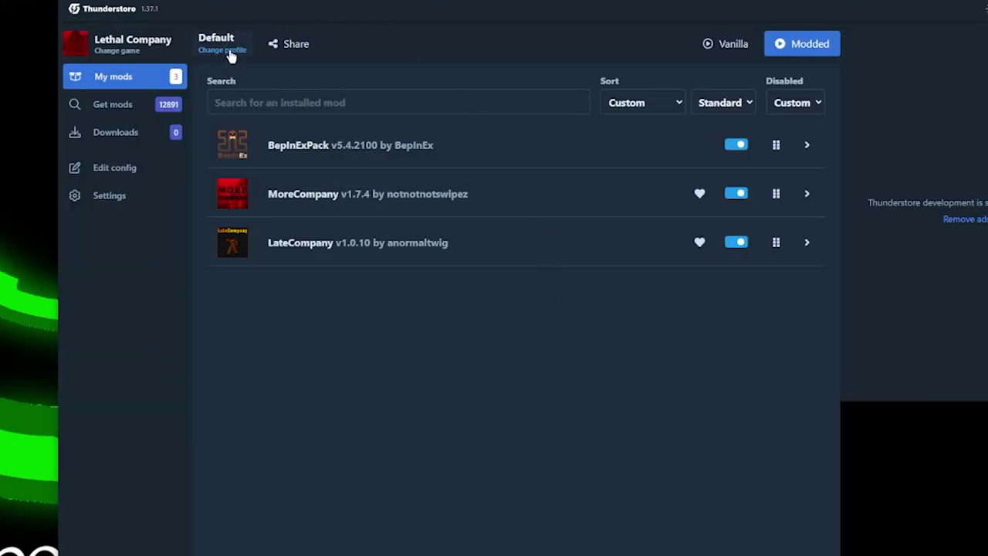
- Create a new mod profile named "Tutorial Profile"
left_click(225, 51)
left_click(453, 230)
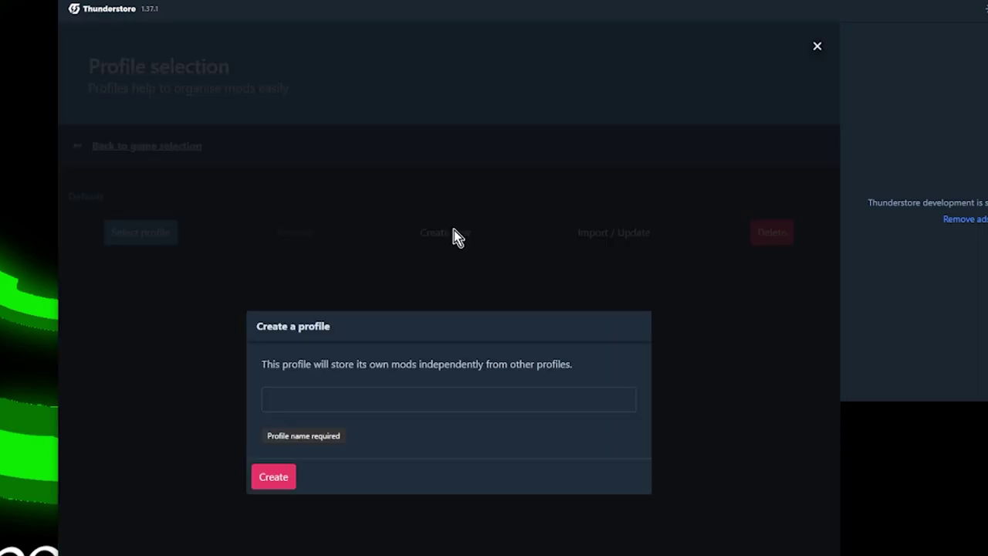
left_click(334, 403)
type("TutorialPr")
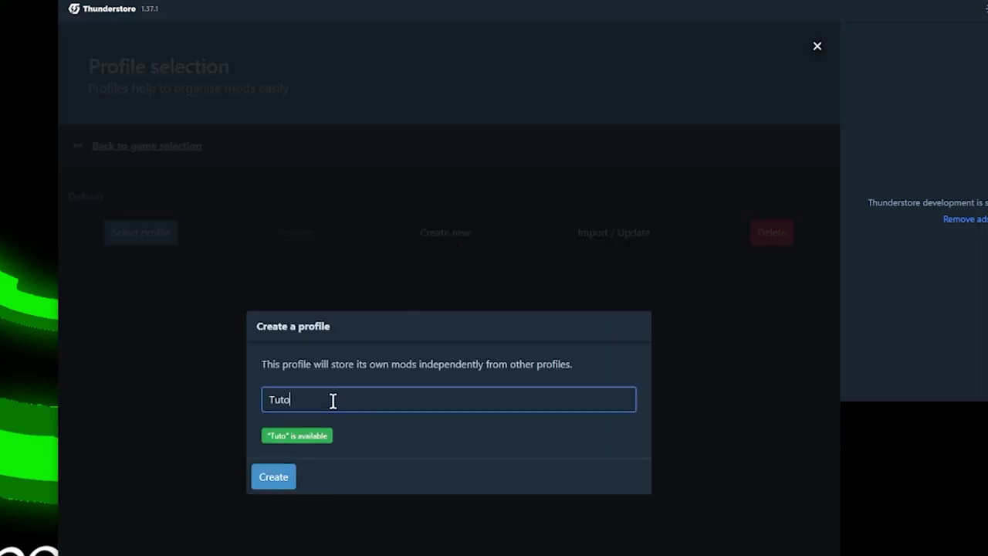
key("BackSpace")
key("BackSpace")
type("Profile")
left_click(274, 487)
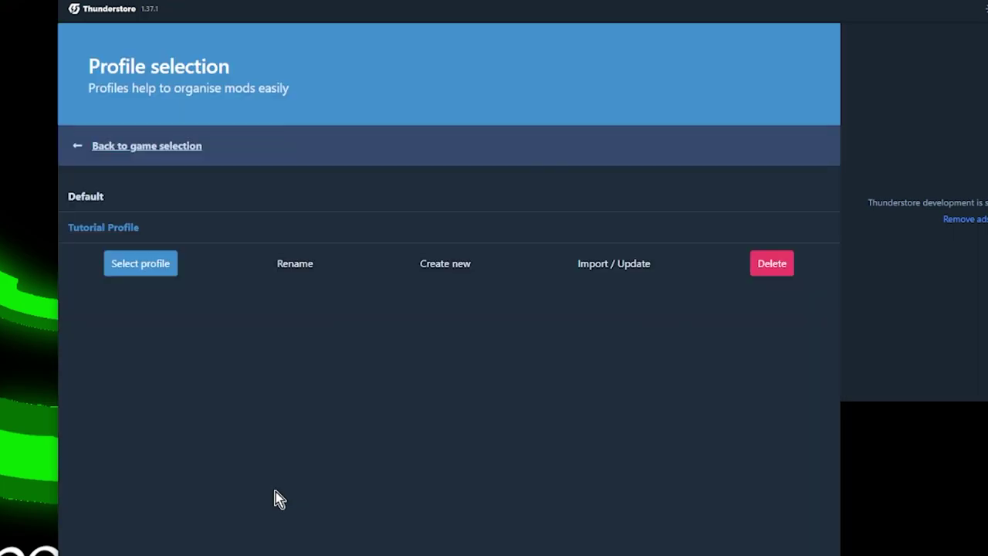
- Update the existing Tutorial Profile by importing the mods from a pasted profile code
left_click(613, 268)
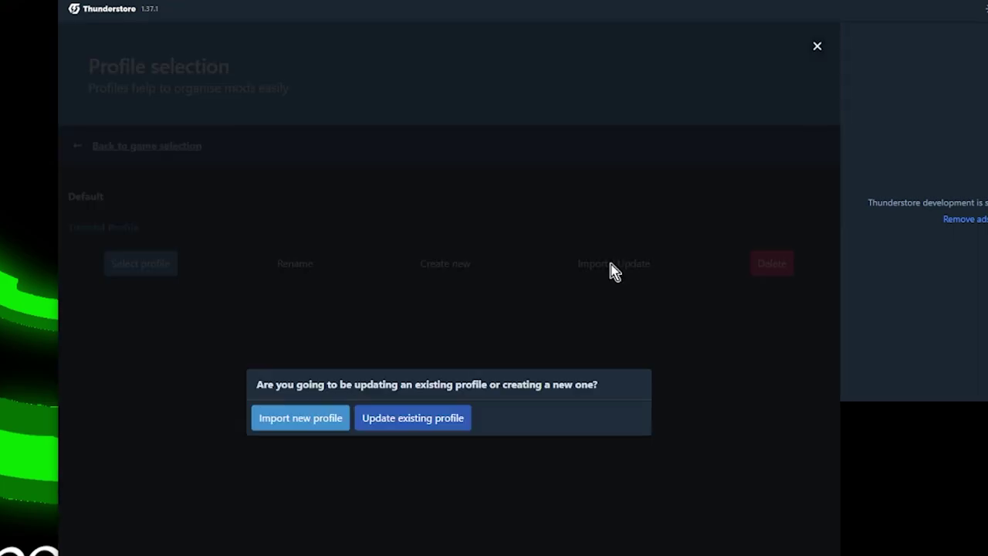
left_click(417, 424)
left_click(360, 418)
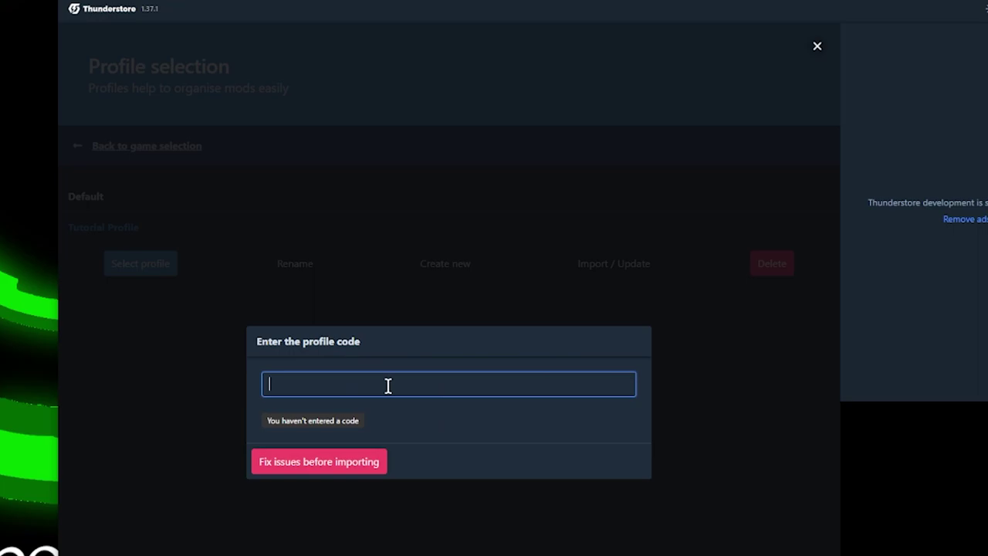
key("ctrl+v")
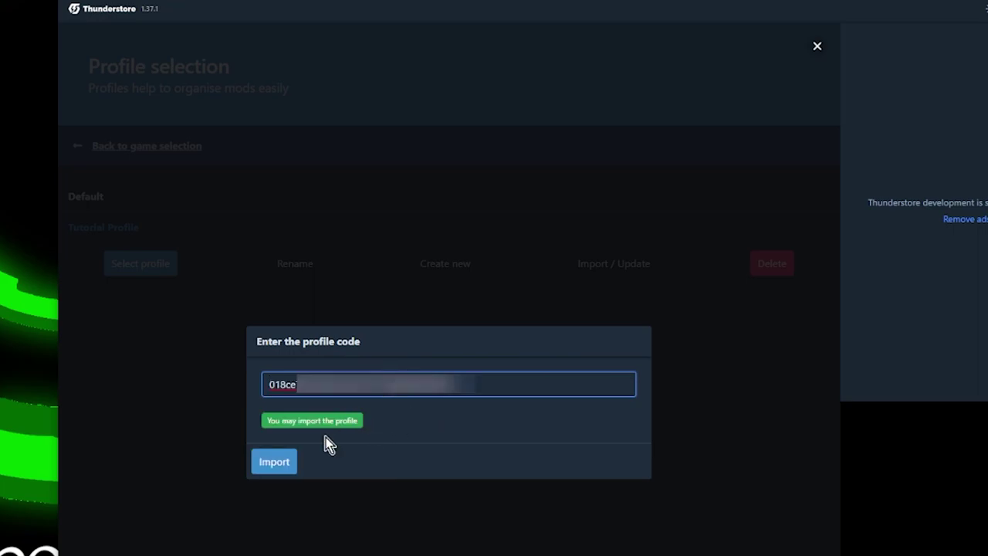
left_click(278, 460)
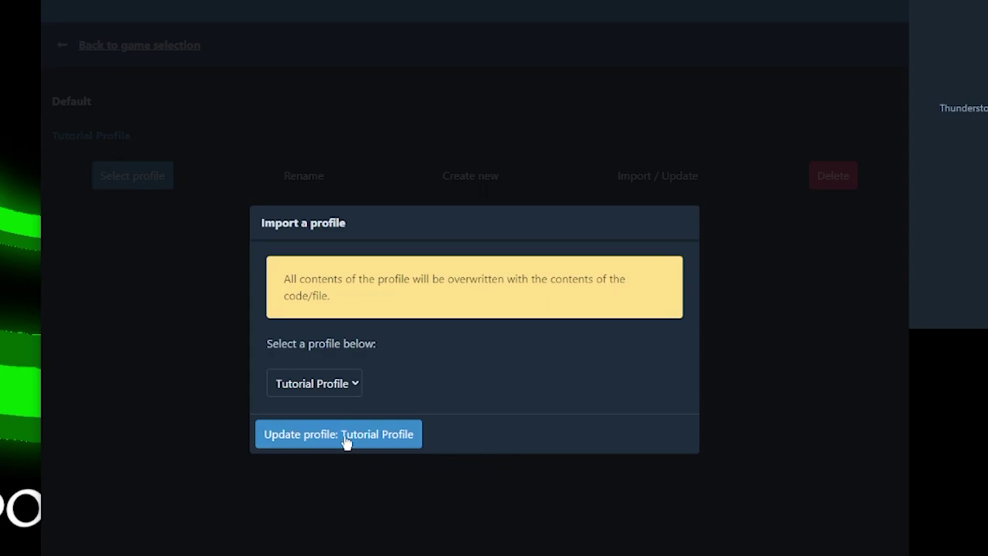
left_click(373, 442)
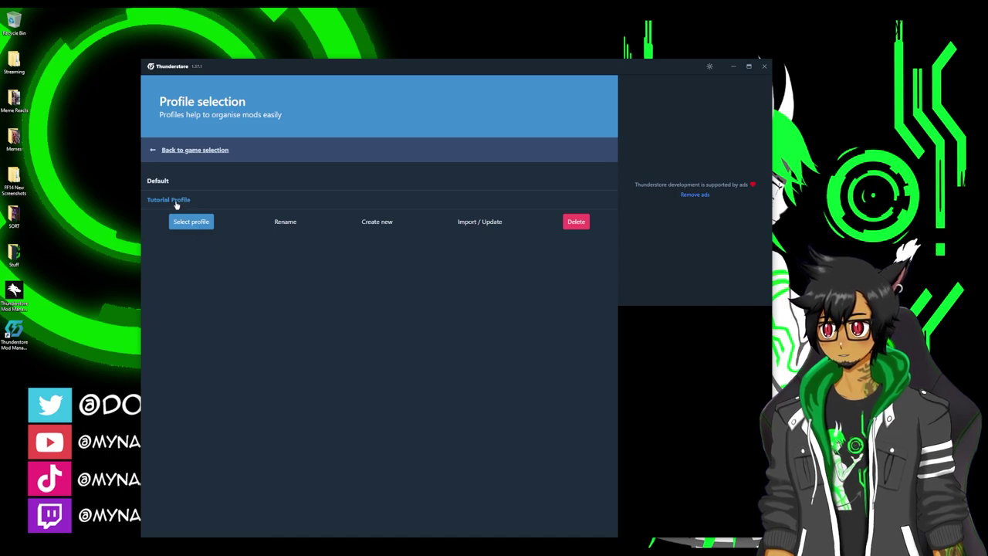
- Select Tutorial Profile as the active profile and look through its imported mods
left_click(190, 222)
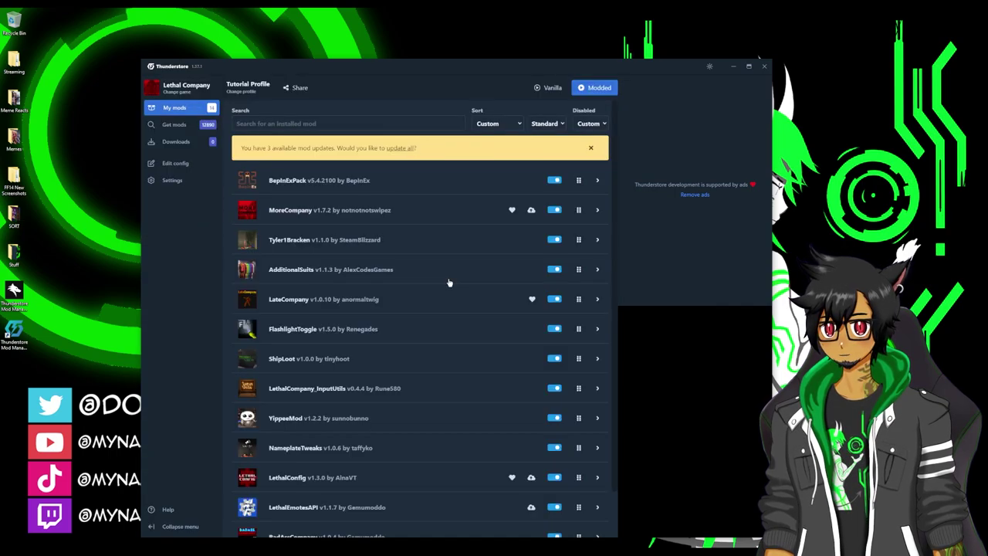
scroll(410, 229, "down", 2)
scroll(440, 452, "up", 1)
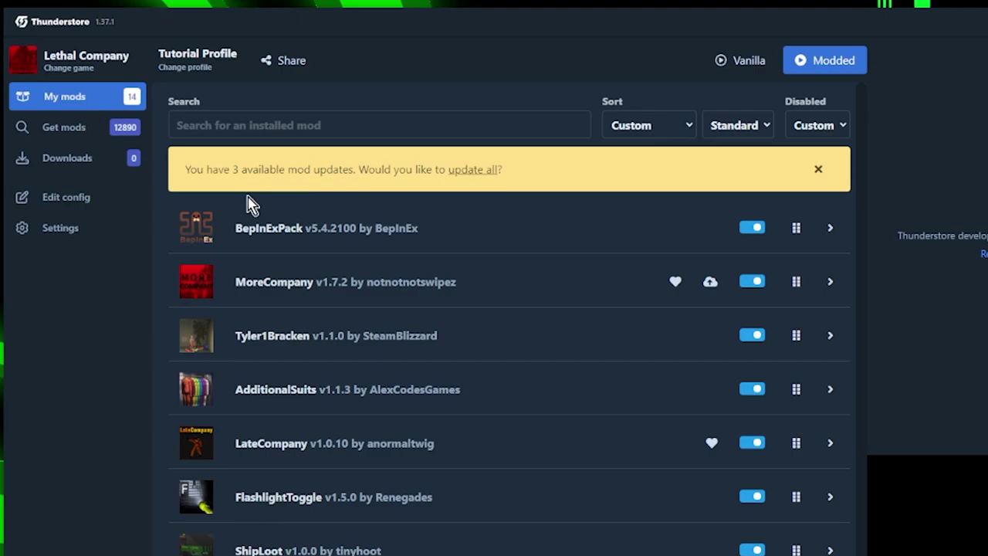
- Update all outdated mods, bringing MoreCompany to 1.7.4, LethalConfig to 1.3.4 and LethalEmotesAPI to 1.1.9, and look over the mod list
left_click(478, 175)
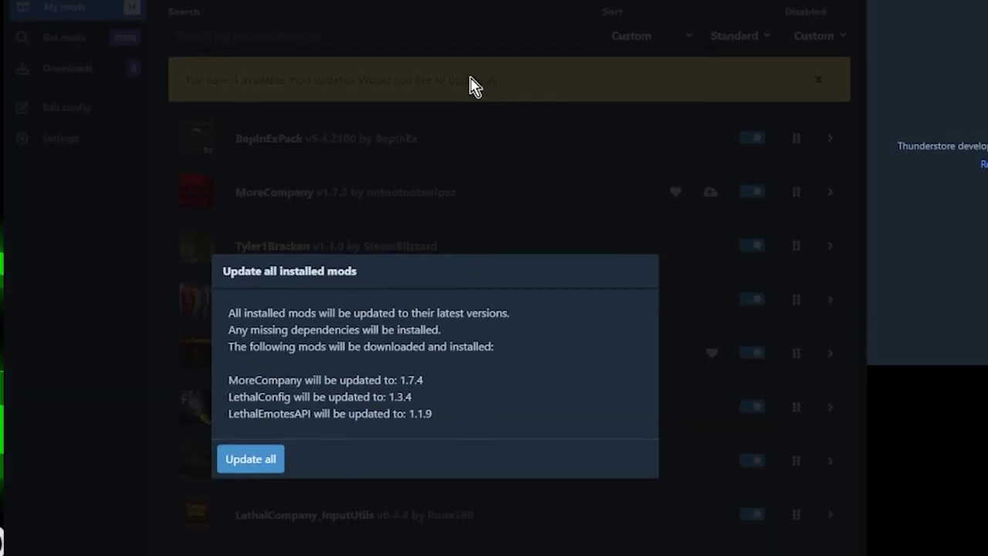
left_click(249, 549)
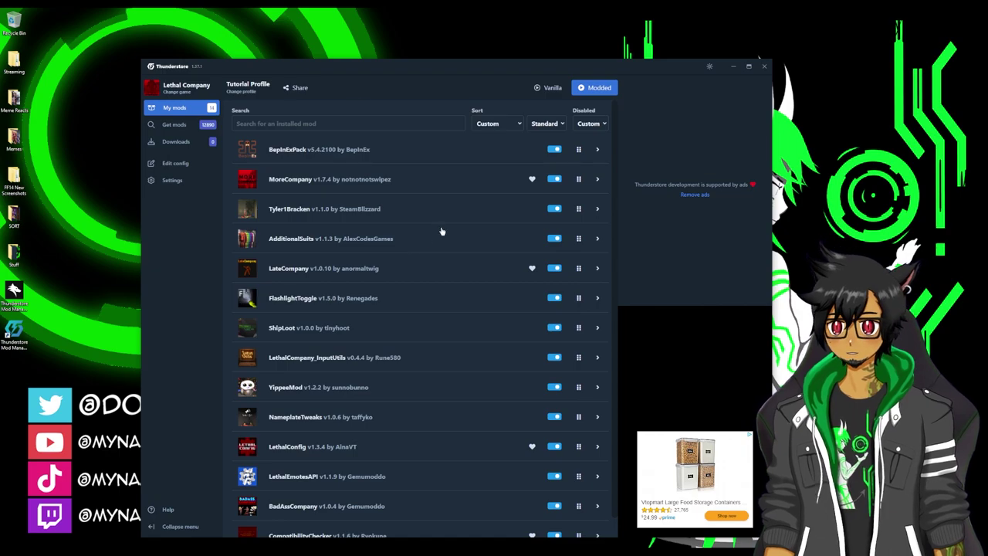
scroll(446, 209, "down", 1)
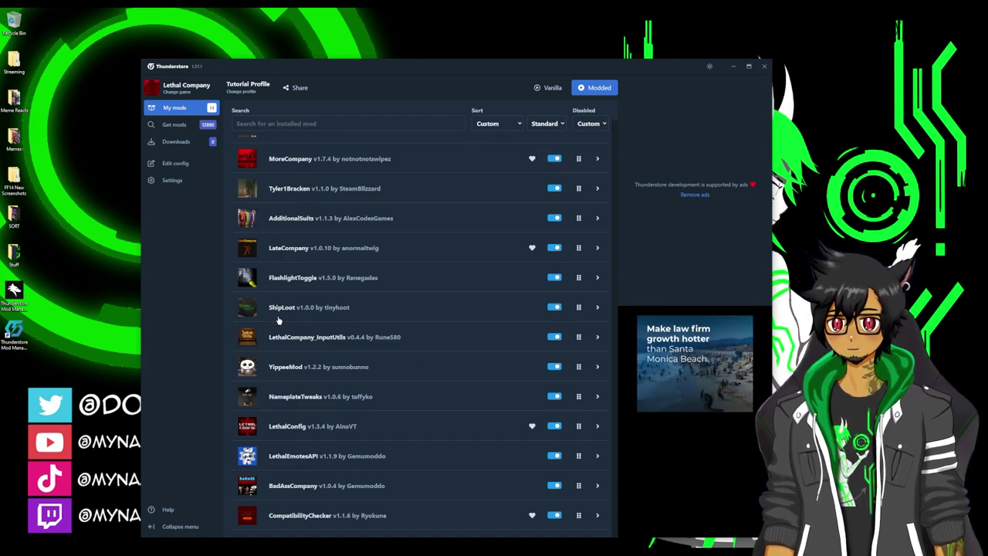
scroll(517, 321, "up", 1)
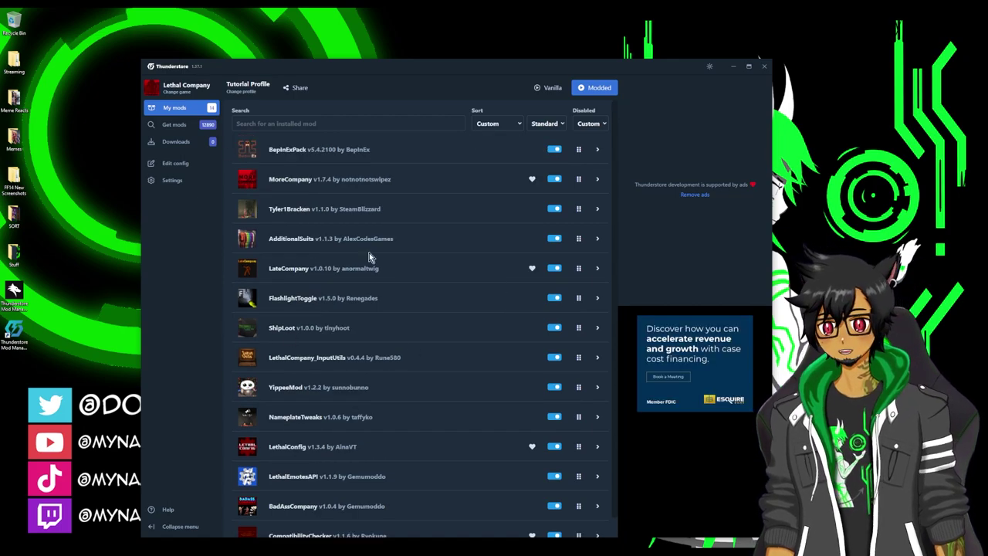